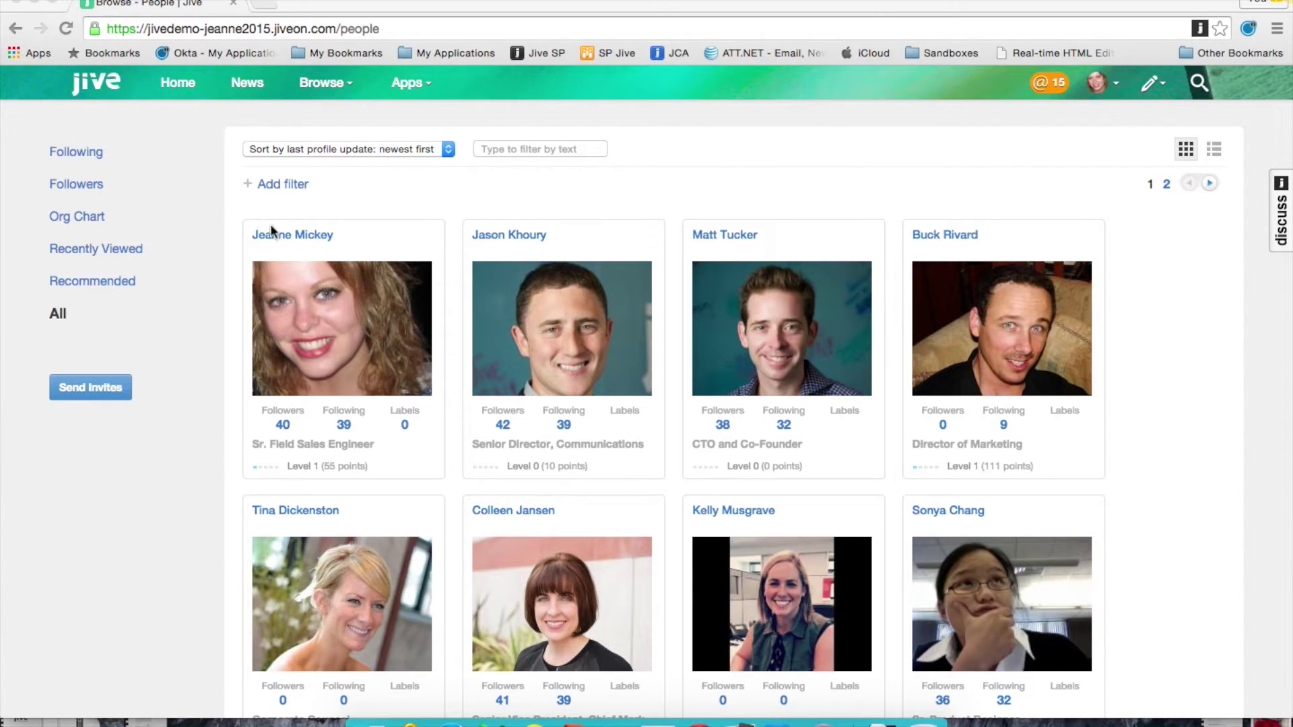
Open the profile of the first person listed in the People directory.
{"action": "left_click", "coordinate": [297, 237]}
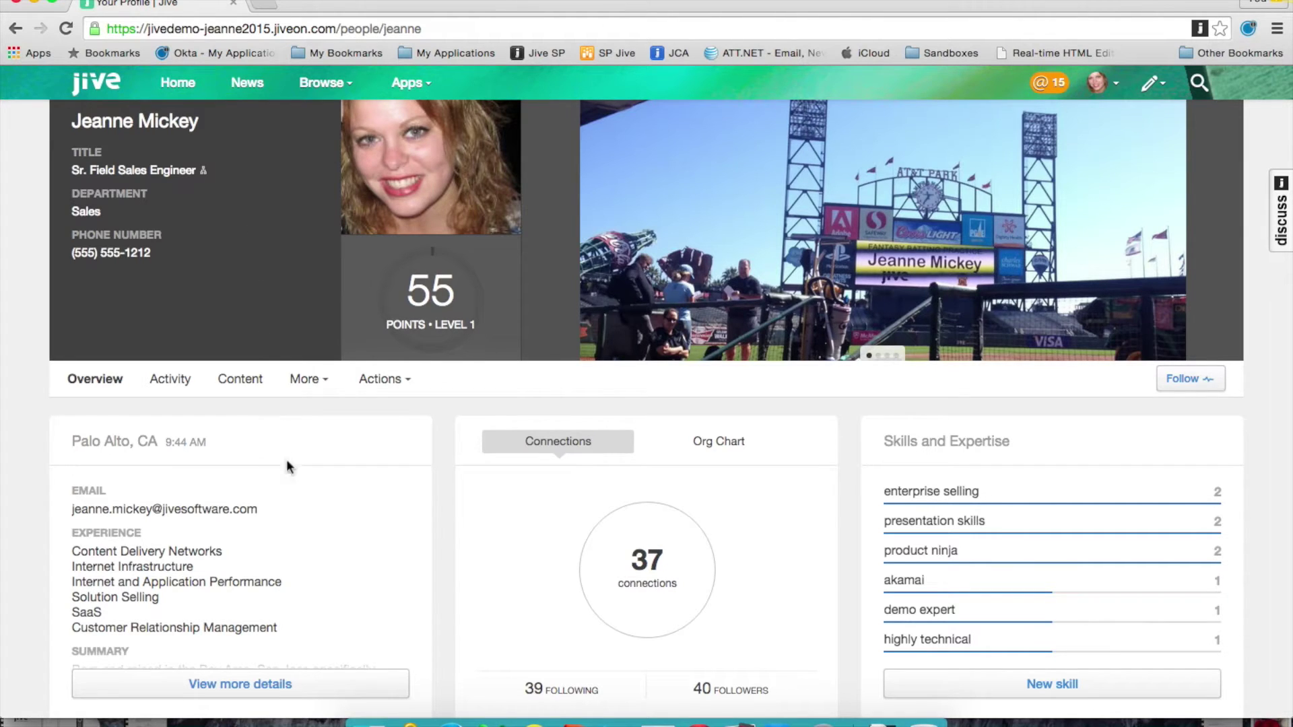
Scroll through the profile details, then show the Org Chart with seven colleagues instead of connections.
{"action": "scroll", "coordinate": [320, 531], "scroll_direction": "down", "scroll_amount": 1}
{"action": "scroll", "coordinate": [318, 531], "scroll_direction": "down", "scroll_amount": 3}
{"action": "scroll", "coordinate": [318, 530], "scroll_direction": "down", "scroll_amount": 3}
{"action": "scroll", "coordinate": [321, 531], "scroll_direction": "down", "scroll_amount": 2}
{"action": "scroll", "coordinate": [320, 531], "scroll_direction": "down", "scroll_amount": 1}
{"action": "scroll", "coordinate": [318, 531], "scroll_direction": "down", "scroll_amount": 3}
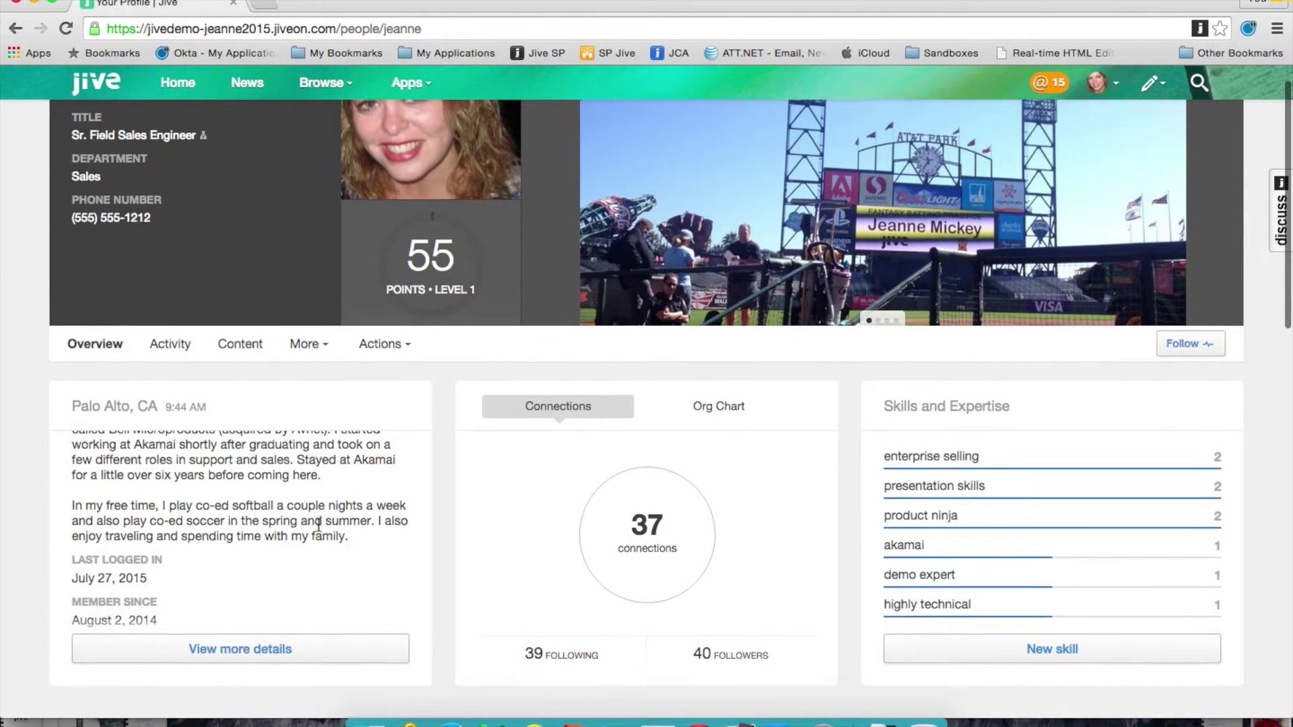
{"action": "scroll", "coordinate": [318, 524], "scroll_direction": "down", "scroll_amount": 2}
{"action": "scroll", "coordinate": [319, 524], "scroll_direction": "down", "scroll_amount": 3}
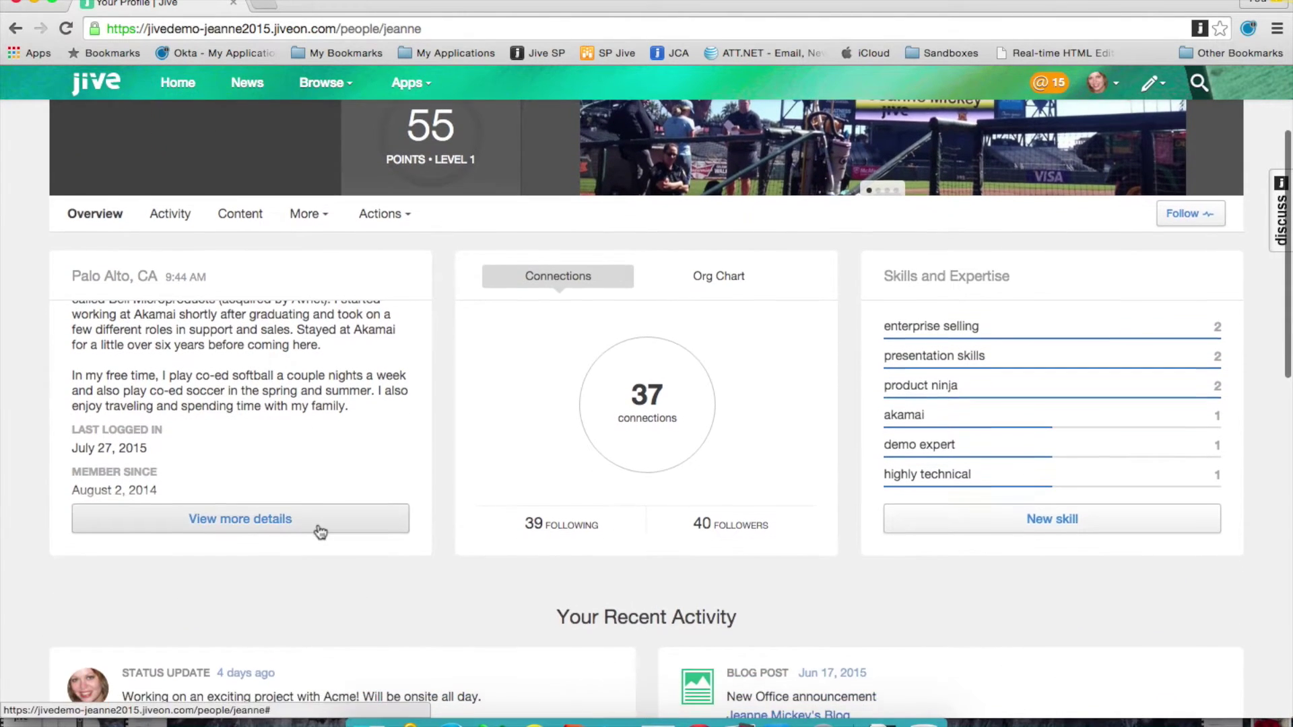
{"action": "scroll", "coordinate": [318, 527], "scroll_direction": "down", "scroll_amount": 2}
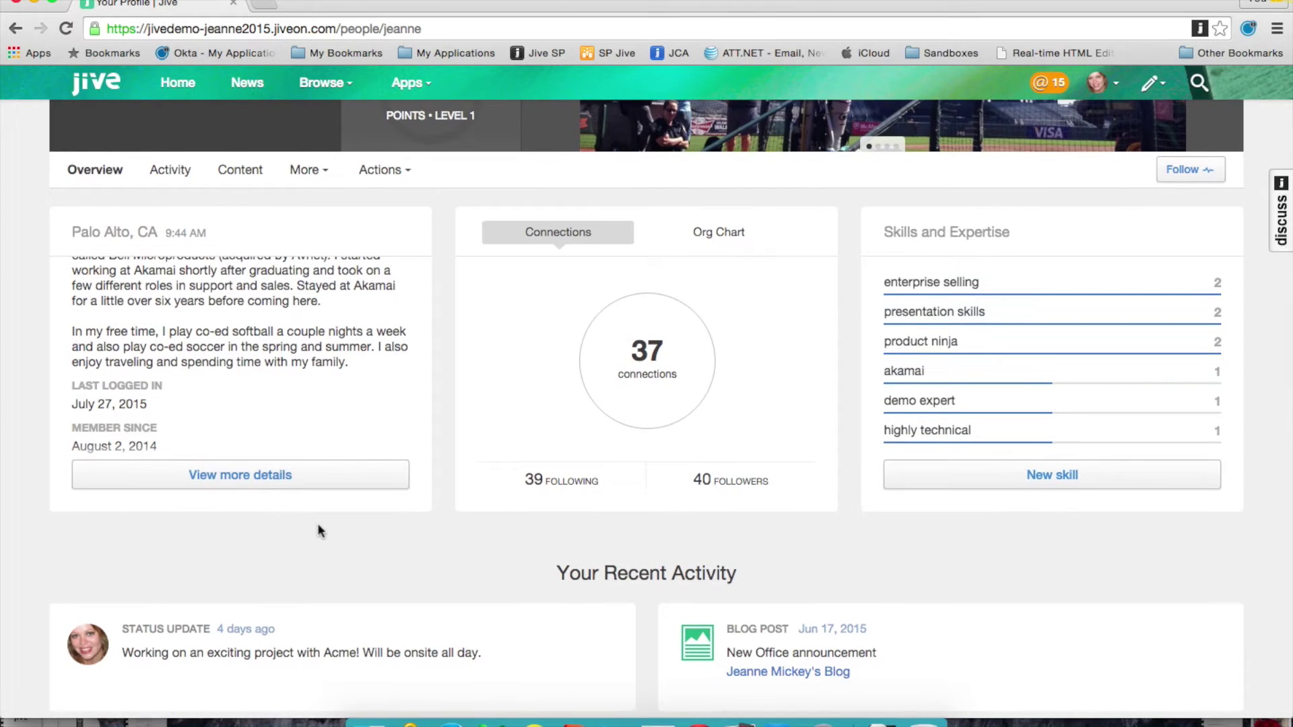
{"action": "left_click", "coordinate": [716, 234]}
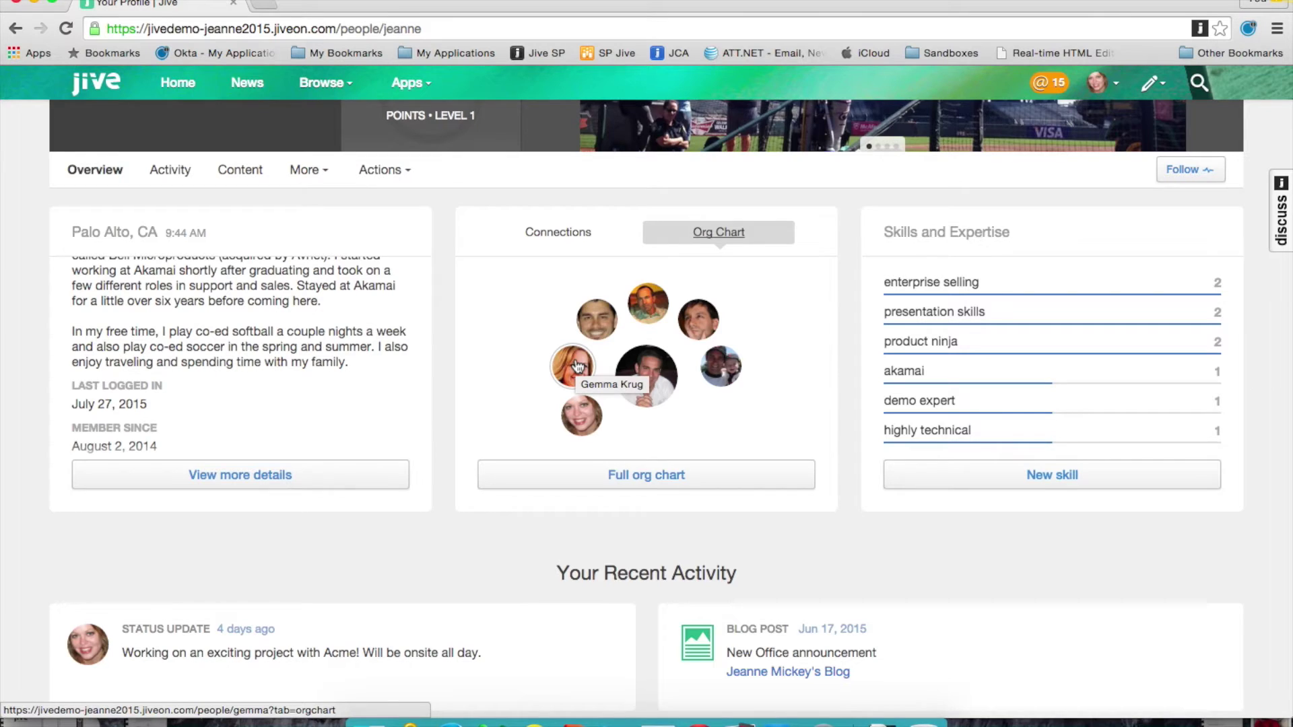
{"action": "mouse_move", "coordinate": [577, 367]}
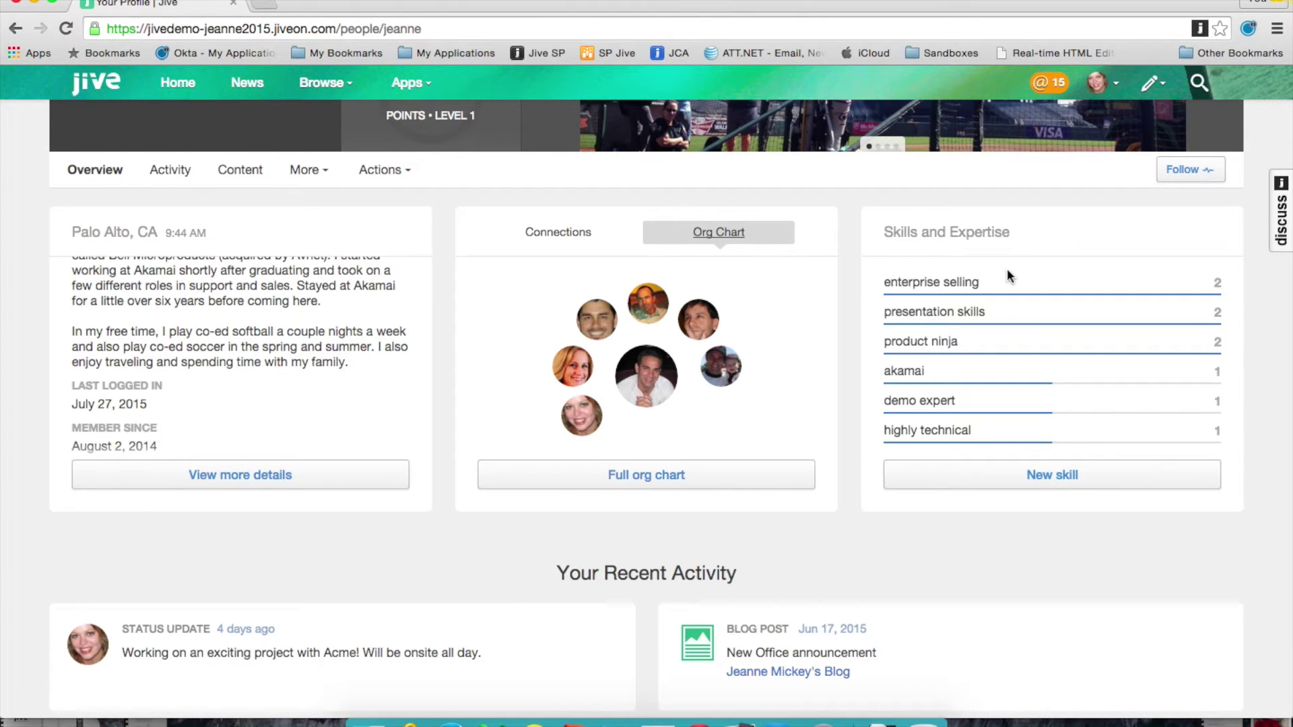
View the two endorsers of enterprise selling, then switch the profile to its Activity feed.
{"action": "left_click", "coordinate": [1215, 286]}
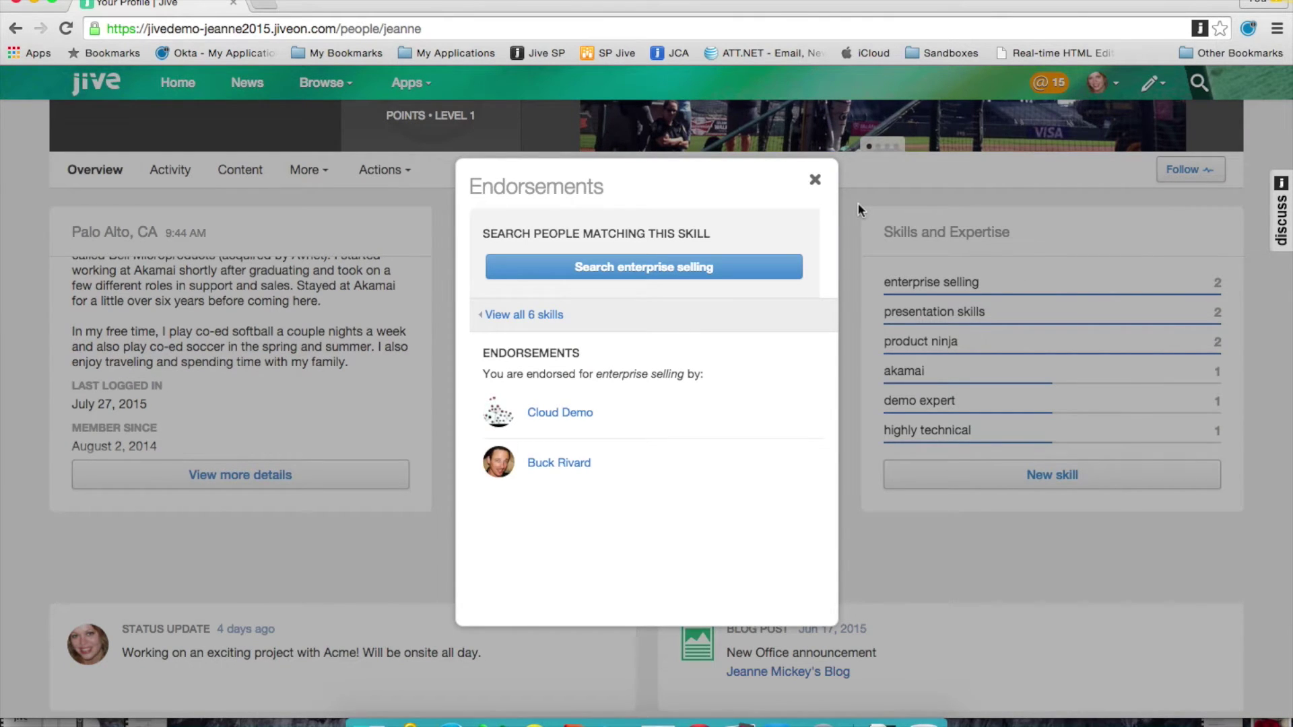
{"action": "left_click", "coordinate": [815, 181]}
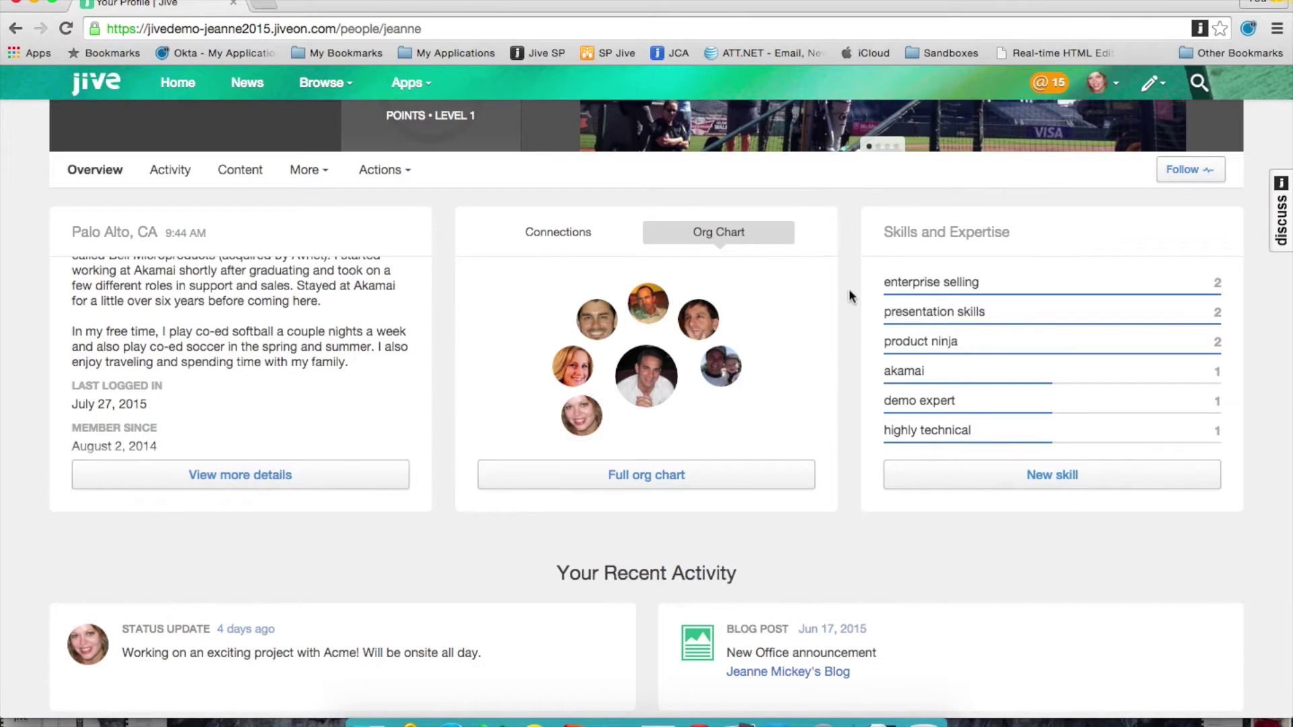
{"action": "scroll", "coordinate": [850, 296], "scroll_direction": "down", "scroll_amount": 5}
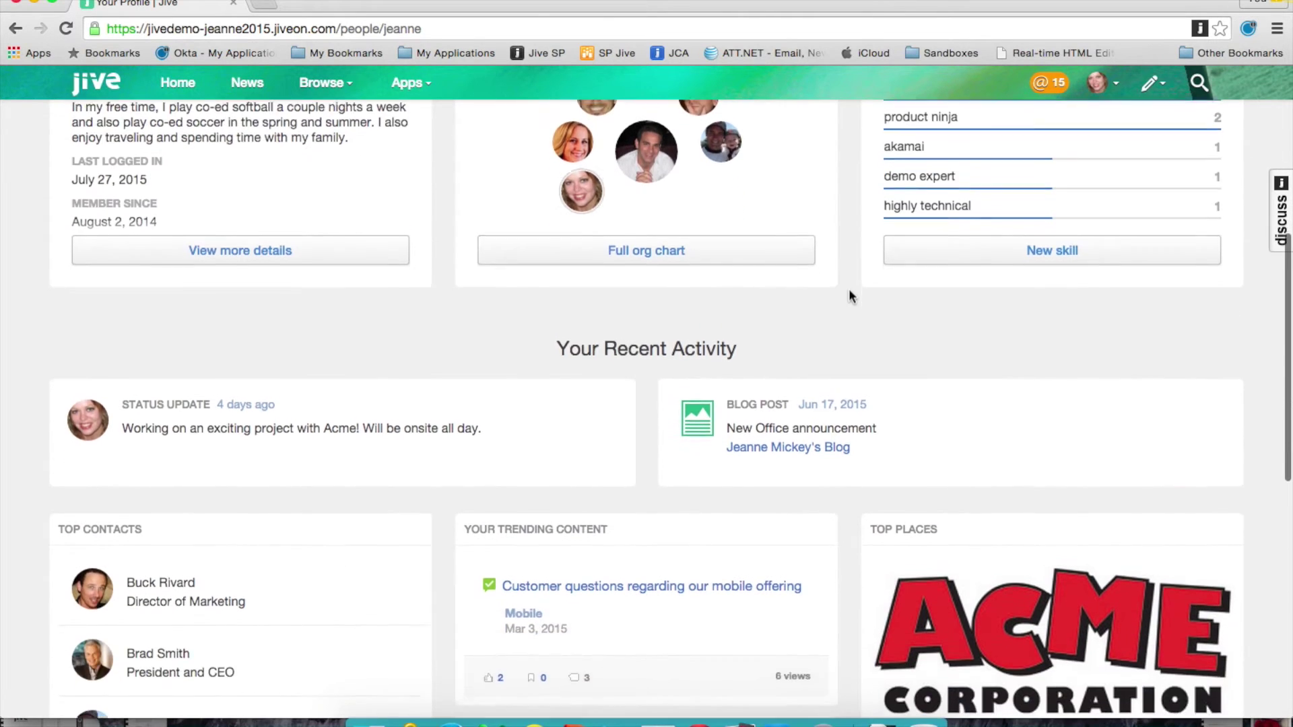
{"action": "scroll", "coordinate": [849, 296], "scroll_direction": "down", "scroll_amount": 1}
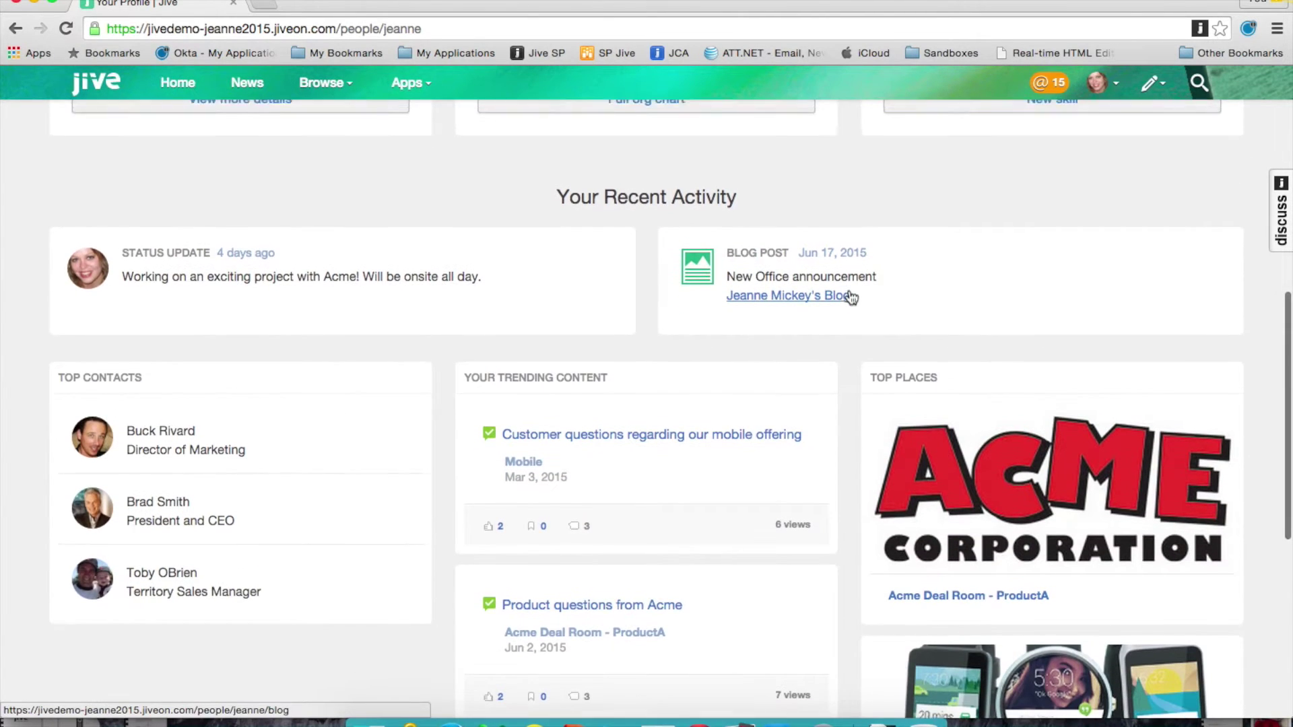
{"action": "scroll", "coordinate": [850, 296], "scroll_direction": "up", "scroll_amount": 1}
{"action": "scroll", "coordinate": [849, 291], "scroll_direction": "up", "scroll_amount": 6}
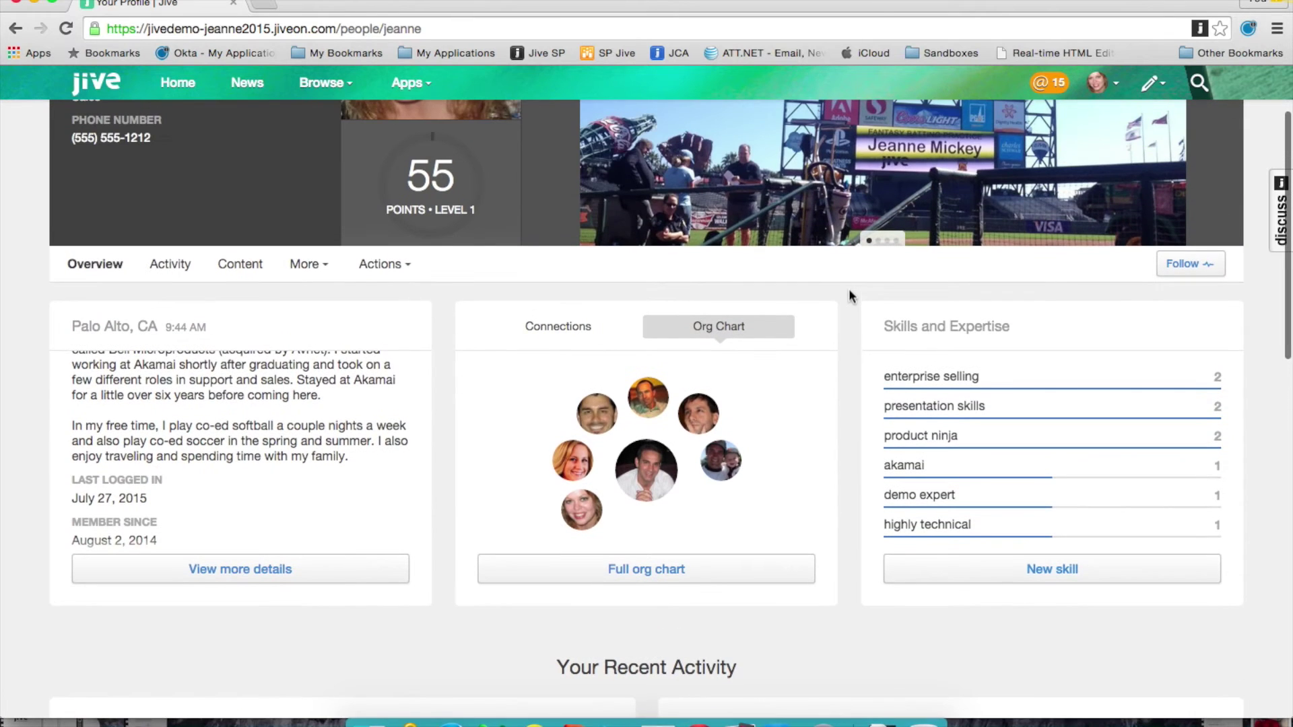
{"action": "left_click", "coordinate": [181, 270]}
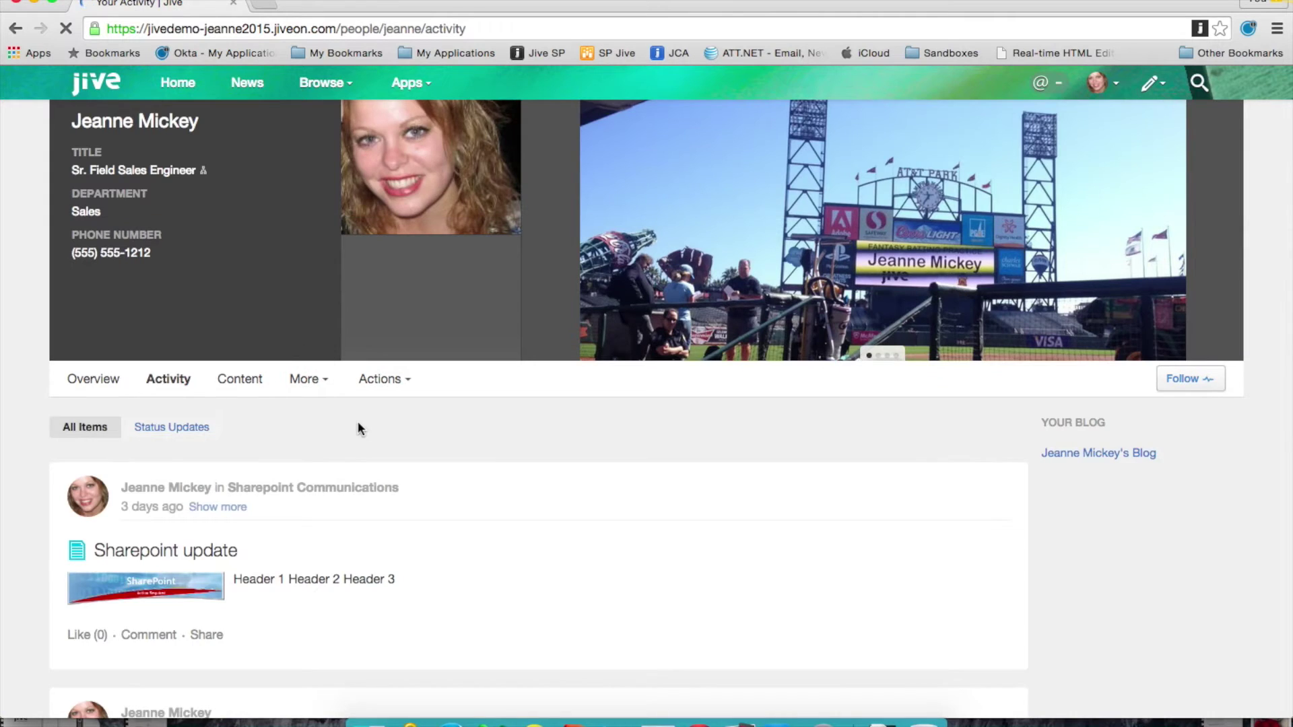
Browse the Activity feed, then show the Content tab listing items like 'Sharepoint update'.
{"action": "scroll", "coordinate": [358, 428], "scroll_direction": "down", "scroll_amount": 5}
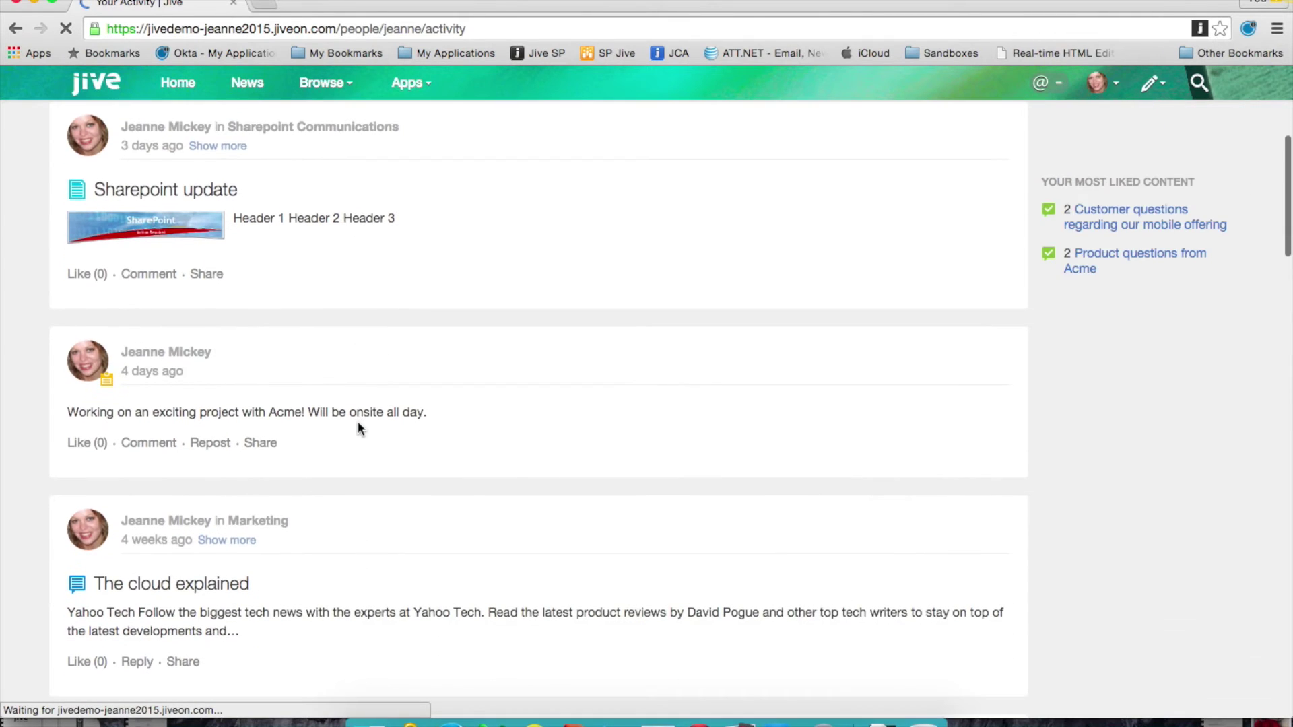
{"action": "scroll", "coordinate": [357, 424], "scroll_direction": "down", "scroll_amount": 4}
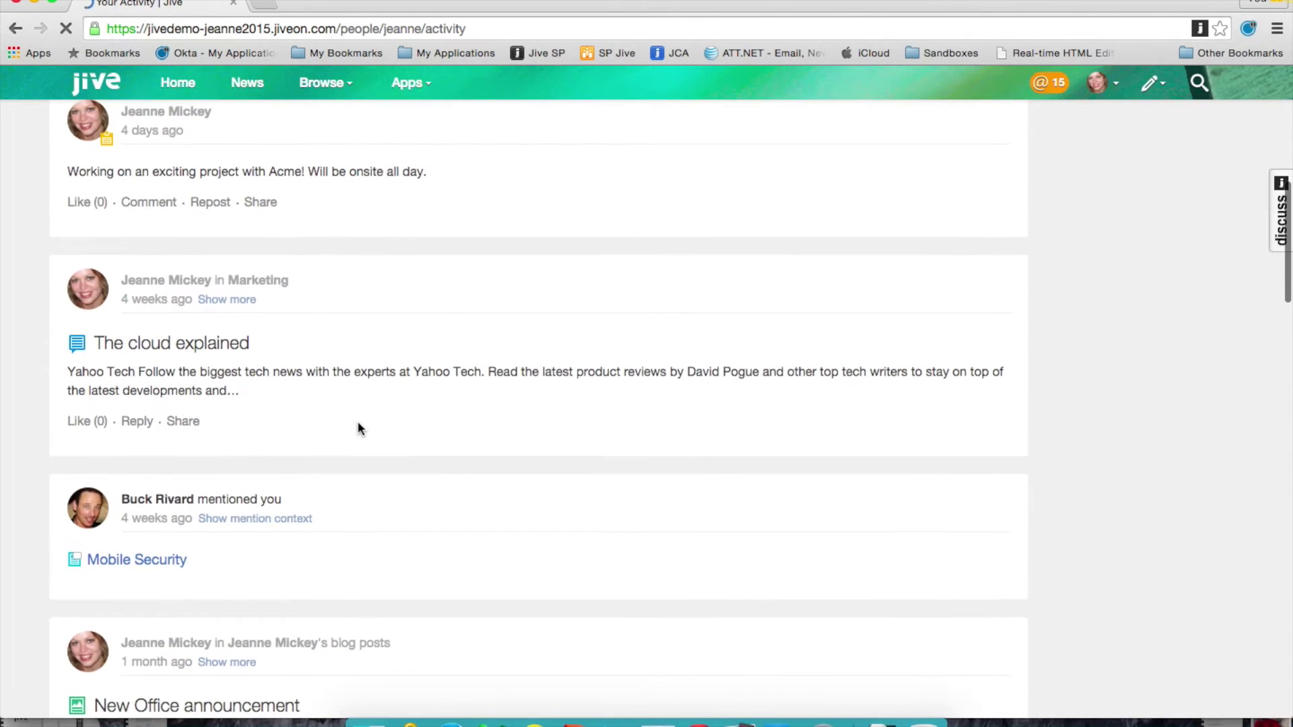
{"action": "scroll", "coordinate": [357, 424], "scroll_direction": "up", "scroll_amount": 7}
{"action": "left_click", "coordinate": [251, 270]}
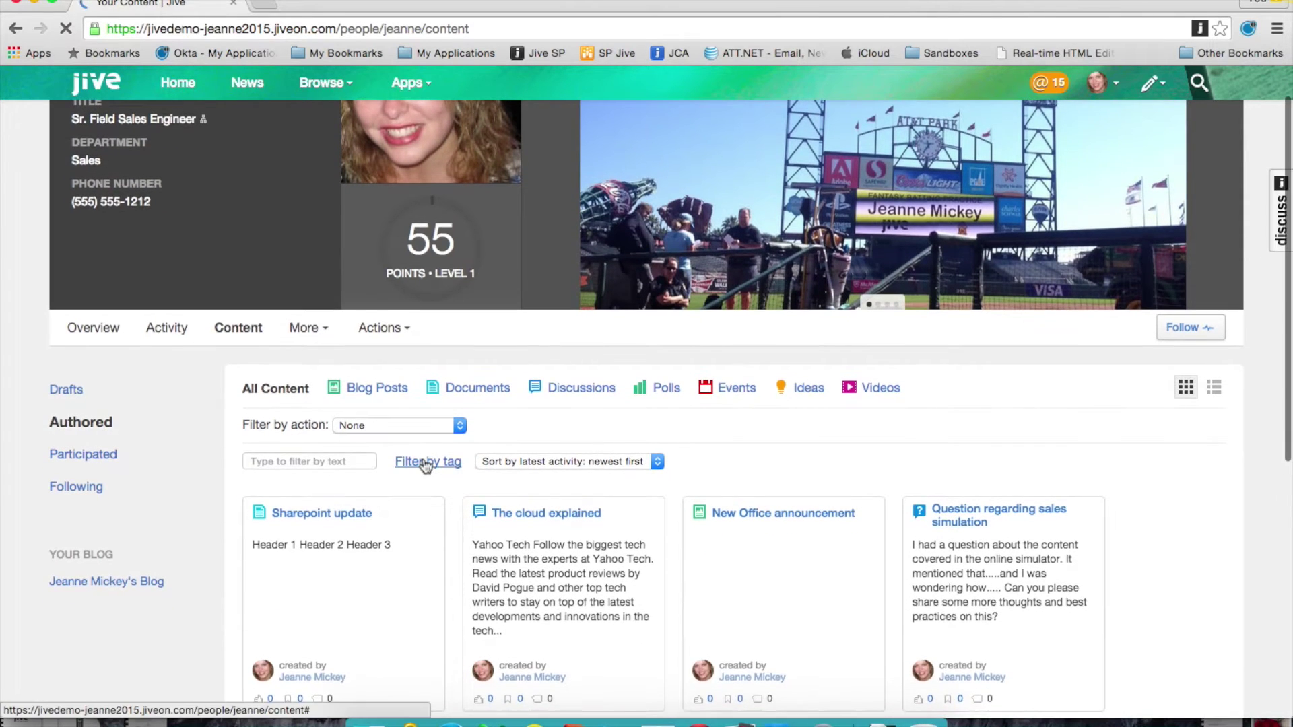
Skim the content list, then go to the People directory through the Browse menu.
{"action": "scroll", "coordinate": [425, 465], "scroll_direction": "down", "scroll_amount": 5}
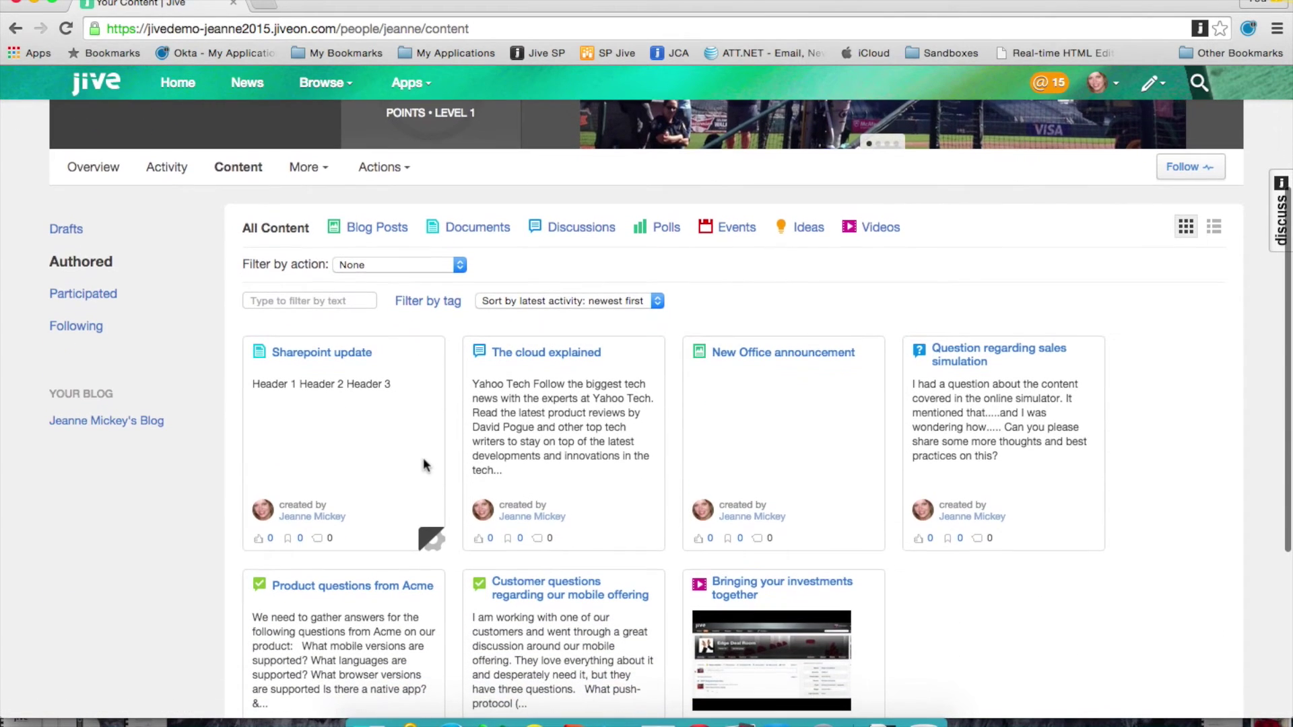
{"action": "scroll", "coordinate": [426, 464], "scroll_direction": "down", "scroll_amount": 1}
{"action": "scroll", "coordinate": [426, 471], "scroll_direction": "up", "scroll_amount": 4}
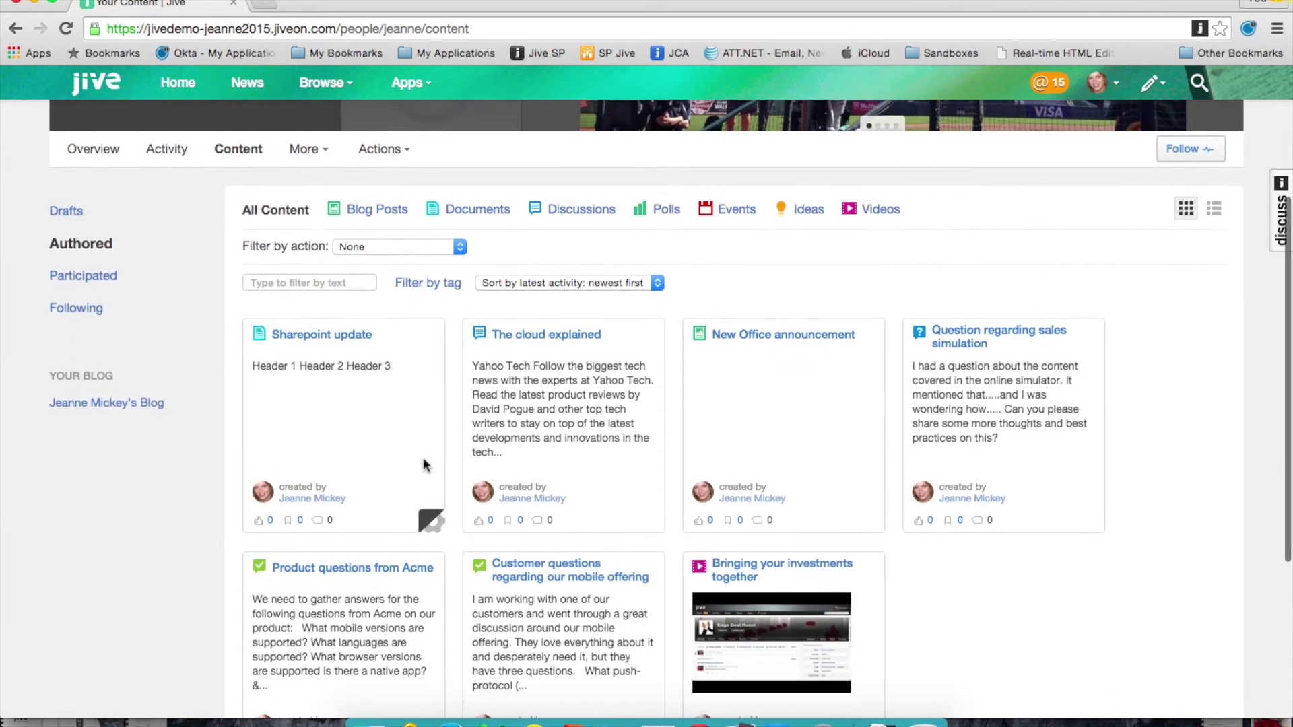
{"action": "scroll", "coordinate": [425, 471], "scroll_direction": "up", "scroll_amount": 4}
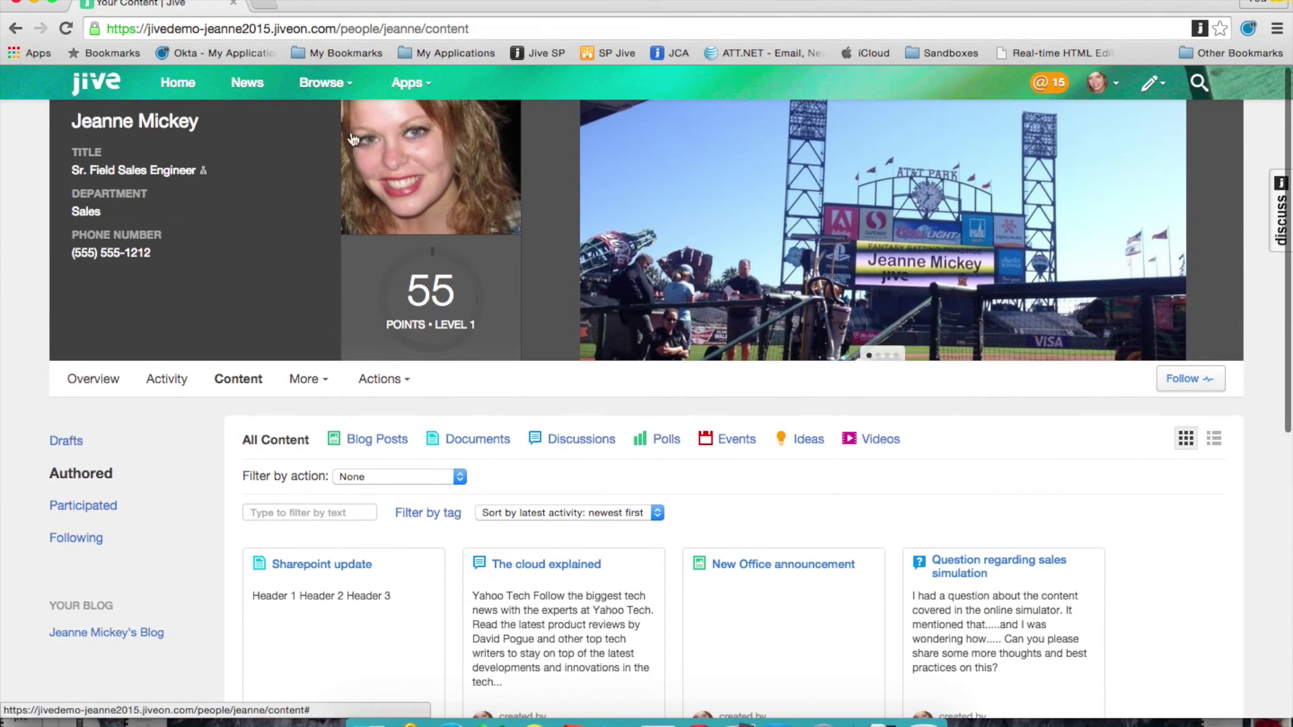
{"action": "left_click", "coordinate": [348, 91]}
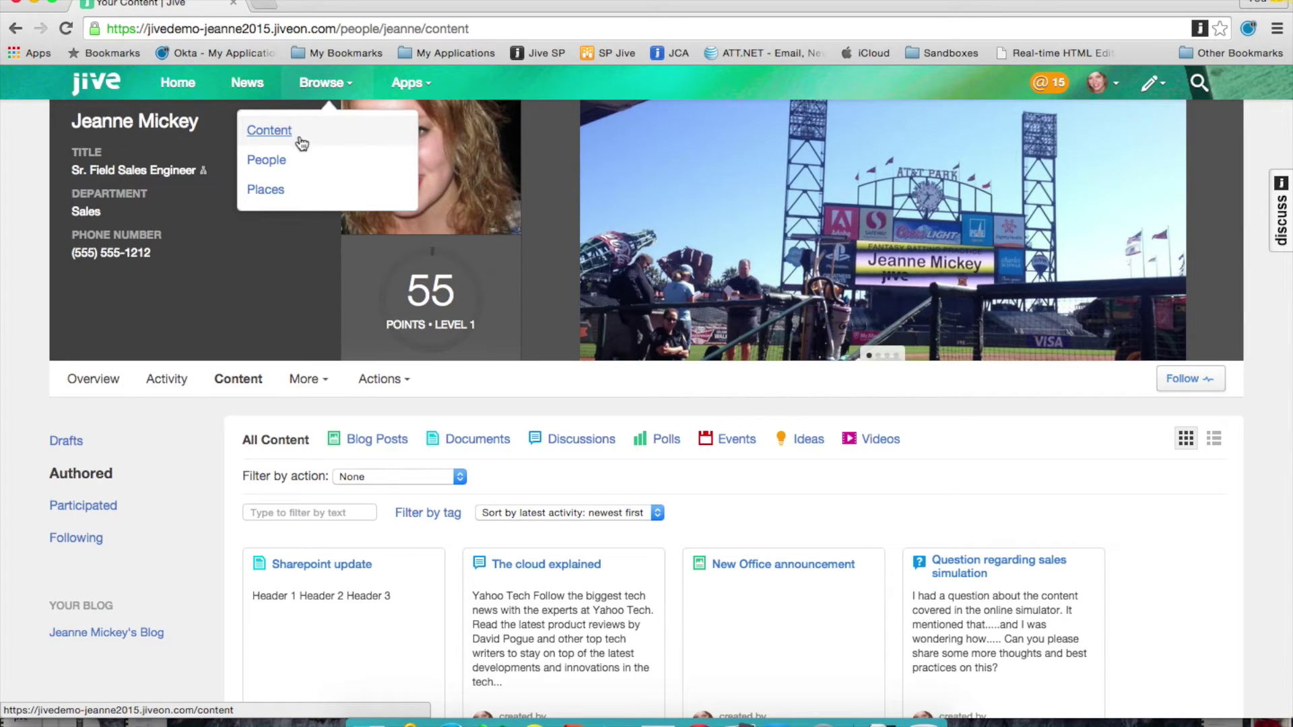
{"action": "left_click", "coordinate": [283, 164]}
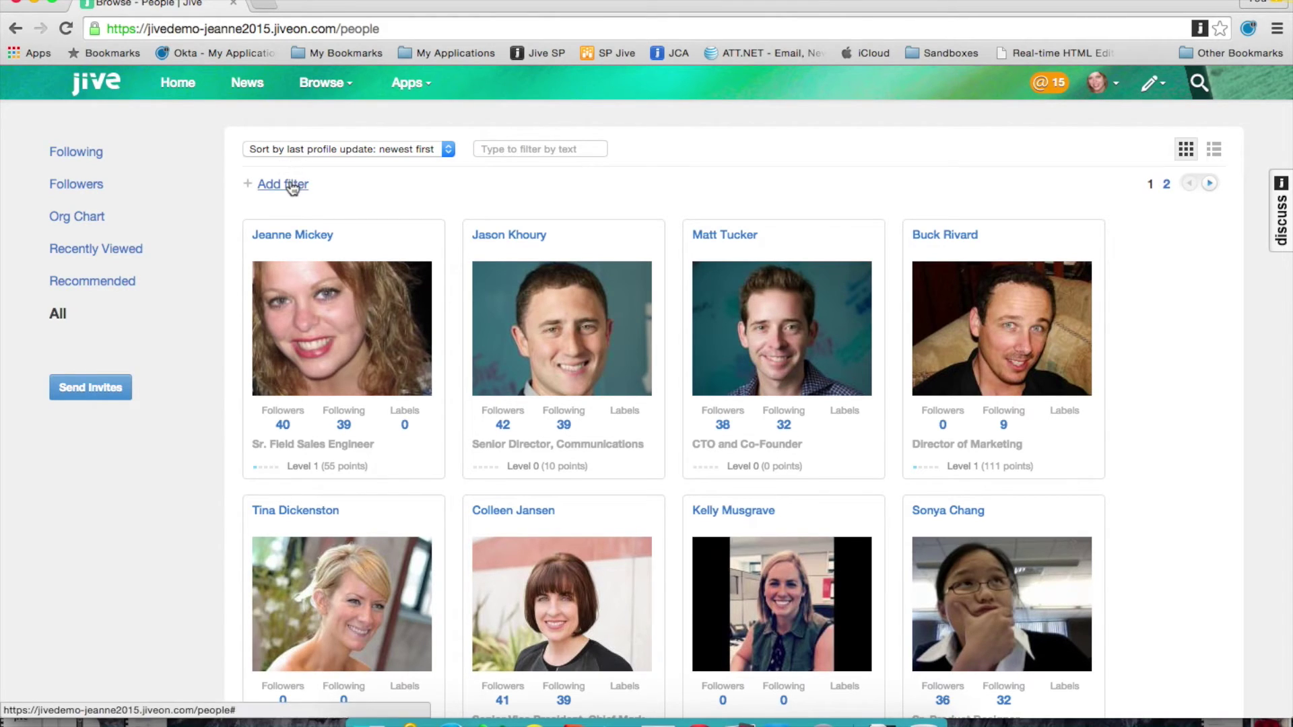
Filter people by the popular 'mobile' skill, leaving three members, and add a second filter.
{"action": "left_click", "coordinate": [289, 183]}
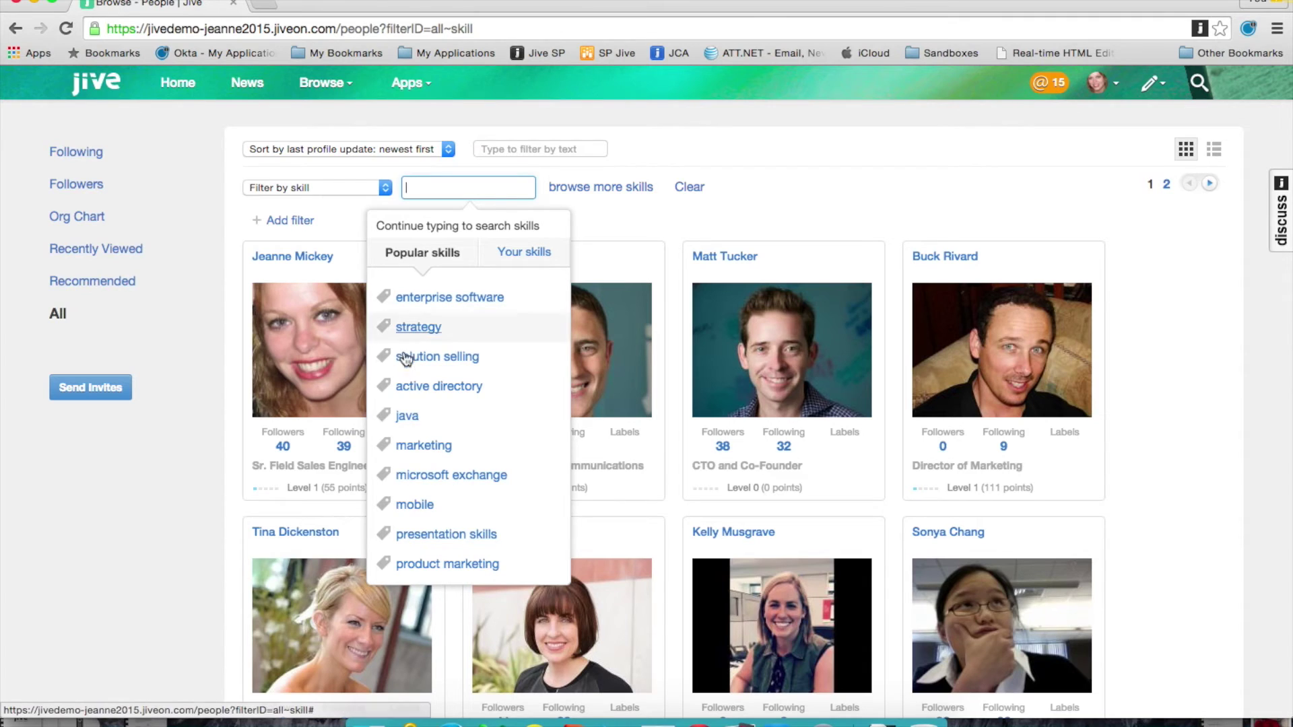
{"action": "left_click", "coordinate": [417, 505]}
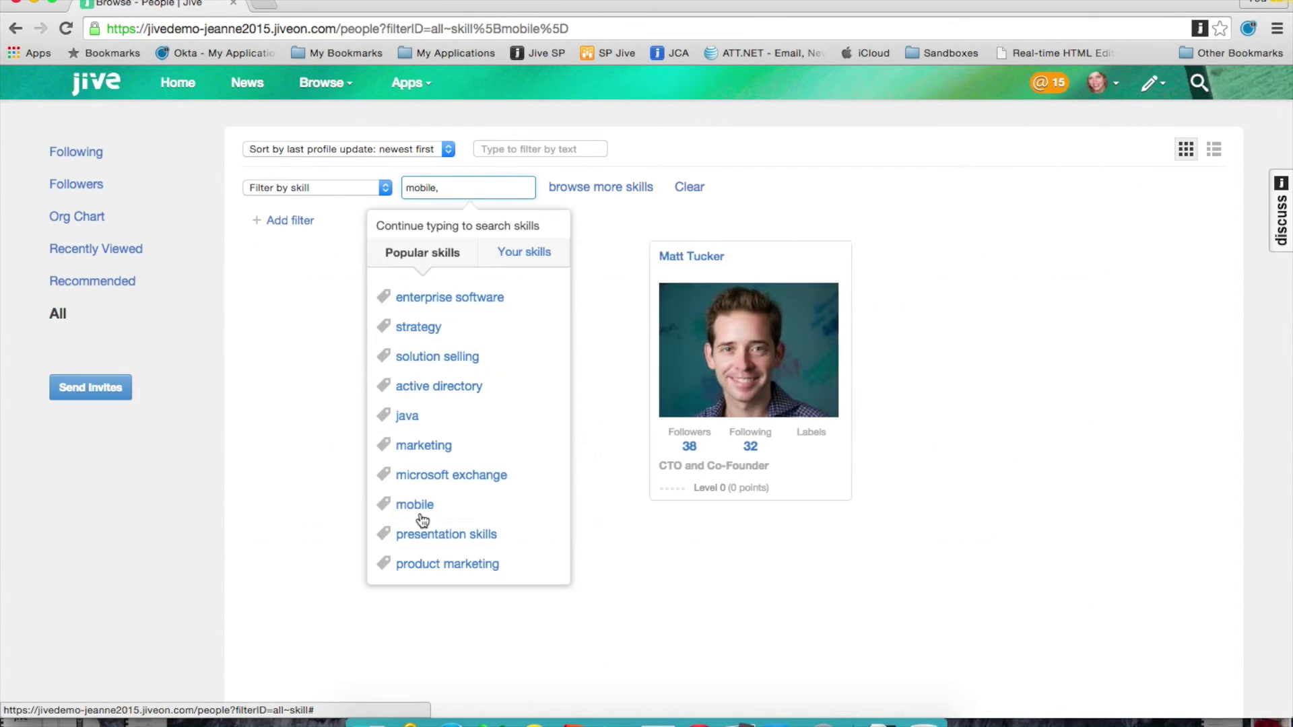
{"action": "left_click", "coordinate": [324, 560]}
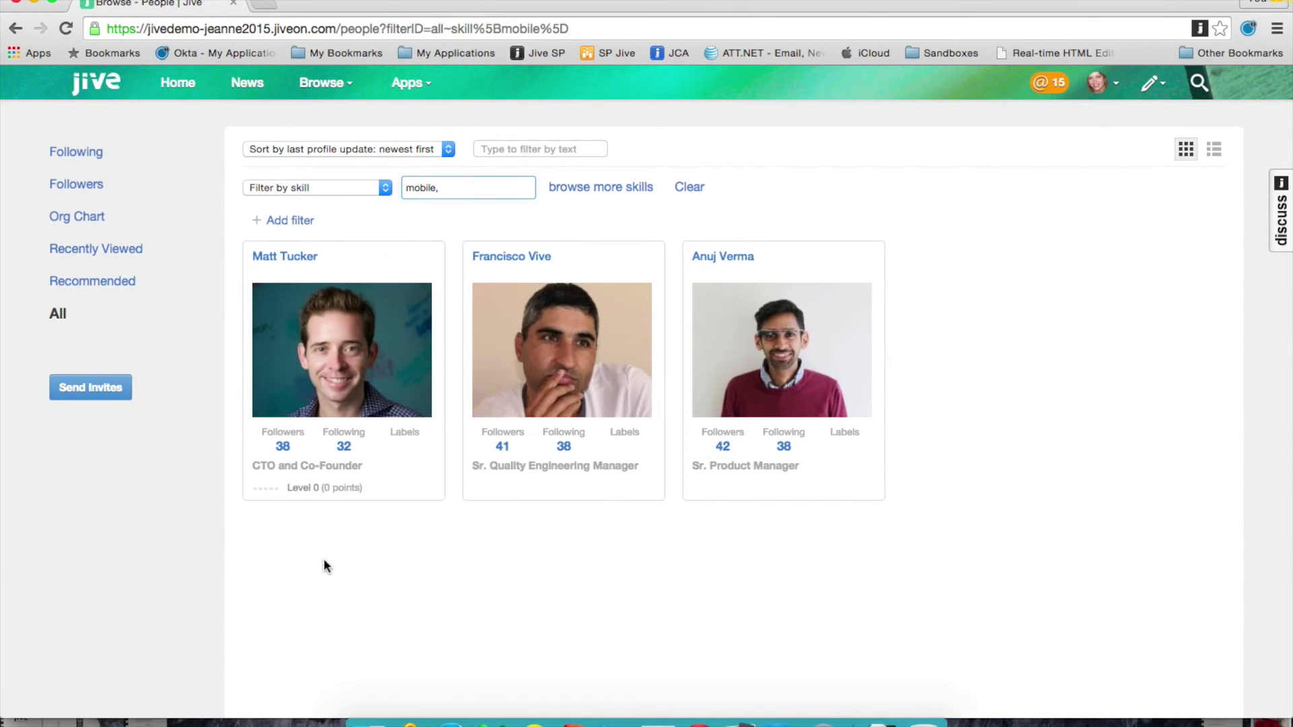
{"action": "left_click", "coordinate": [300, 228]}
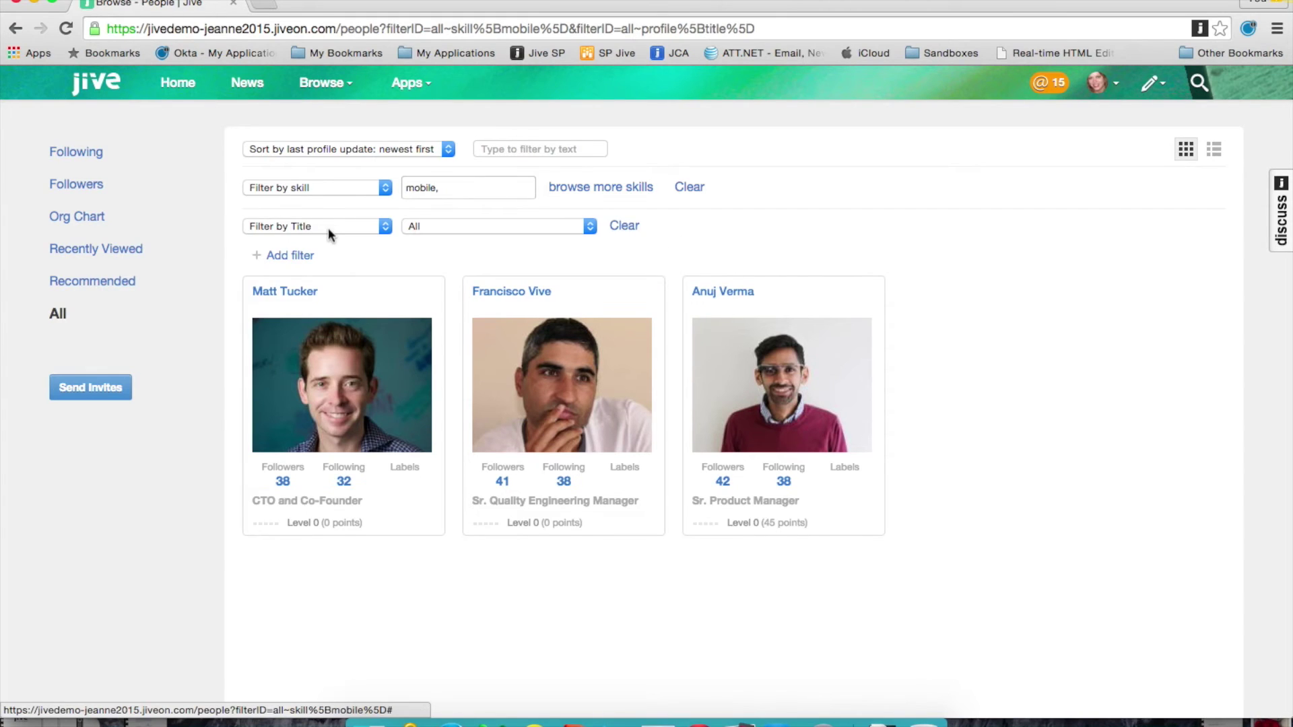
Set the second filter to Department: Product Management, then check the remaining card's actions.
{"action": "left_click", "coordinate": [328, 228]}
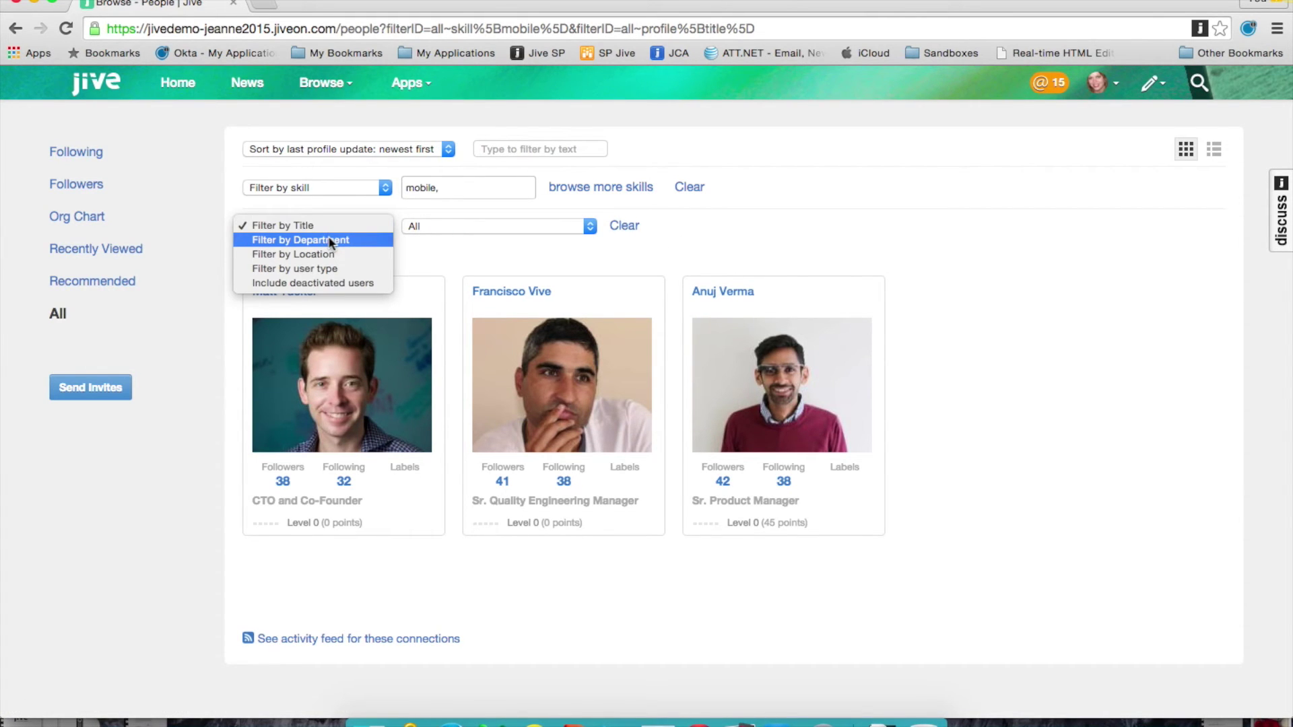
{"action": "left_click", "coordinate": [329, 240]}
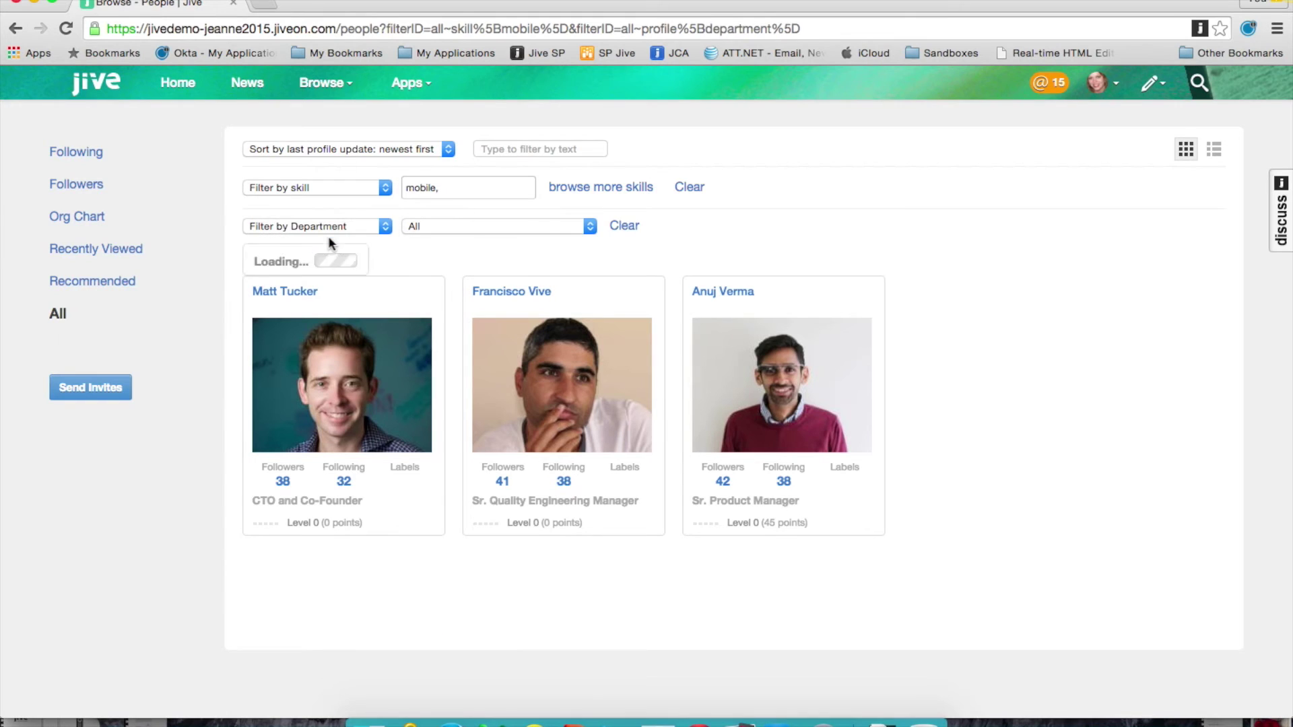
{"action": "left_click", "coordinate": [414, 227]}
{"action": "left_click", "coordinate": [423, 249]}
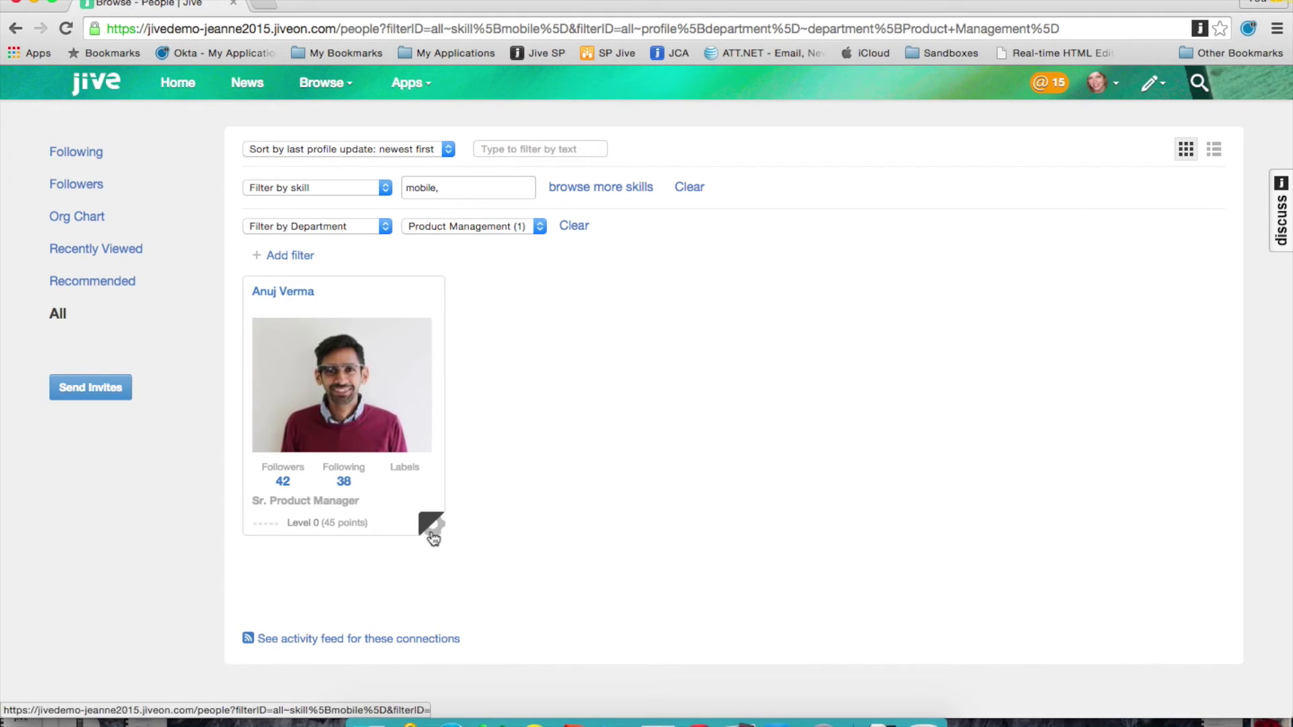
{"action": "left_click", "coordinate": [431, 532]}
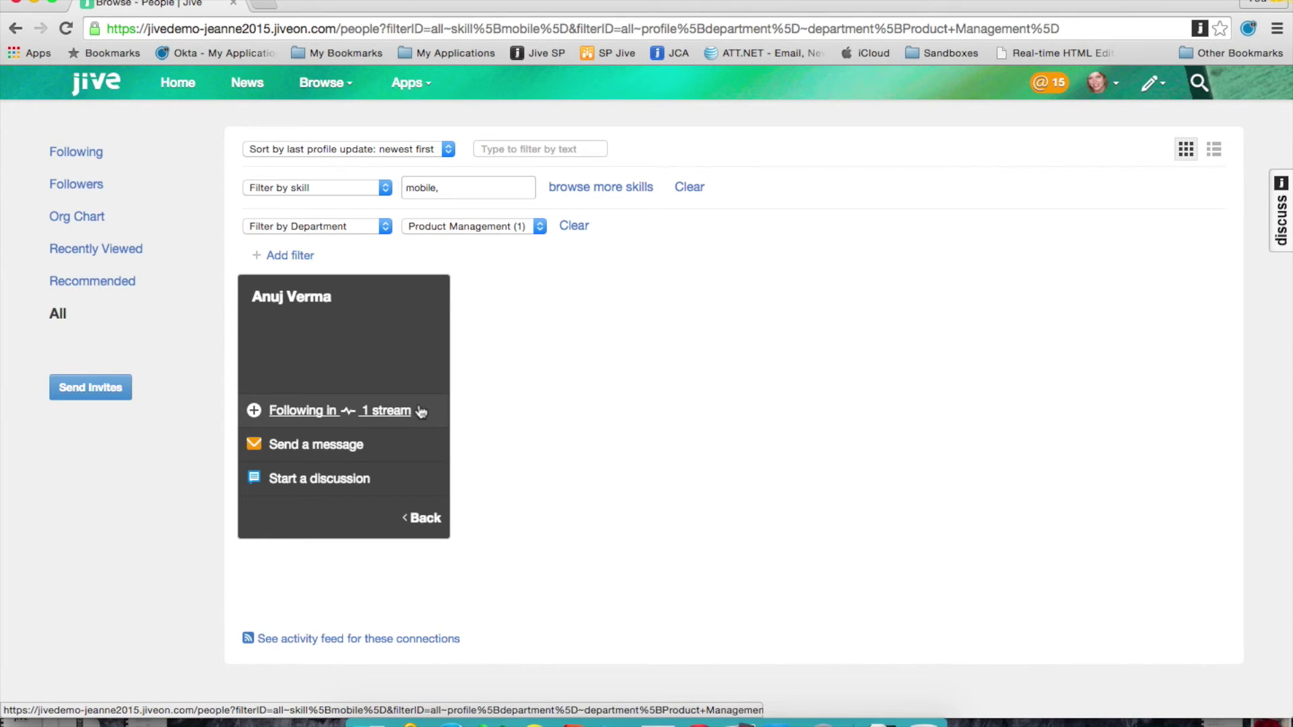
{"action": "left_click", "coordinate": [425, 517]}
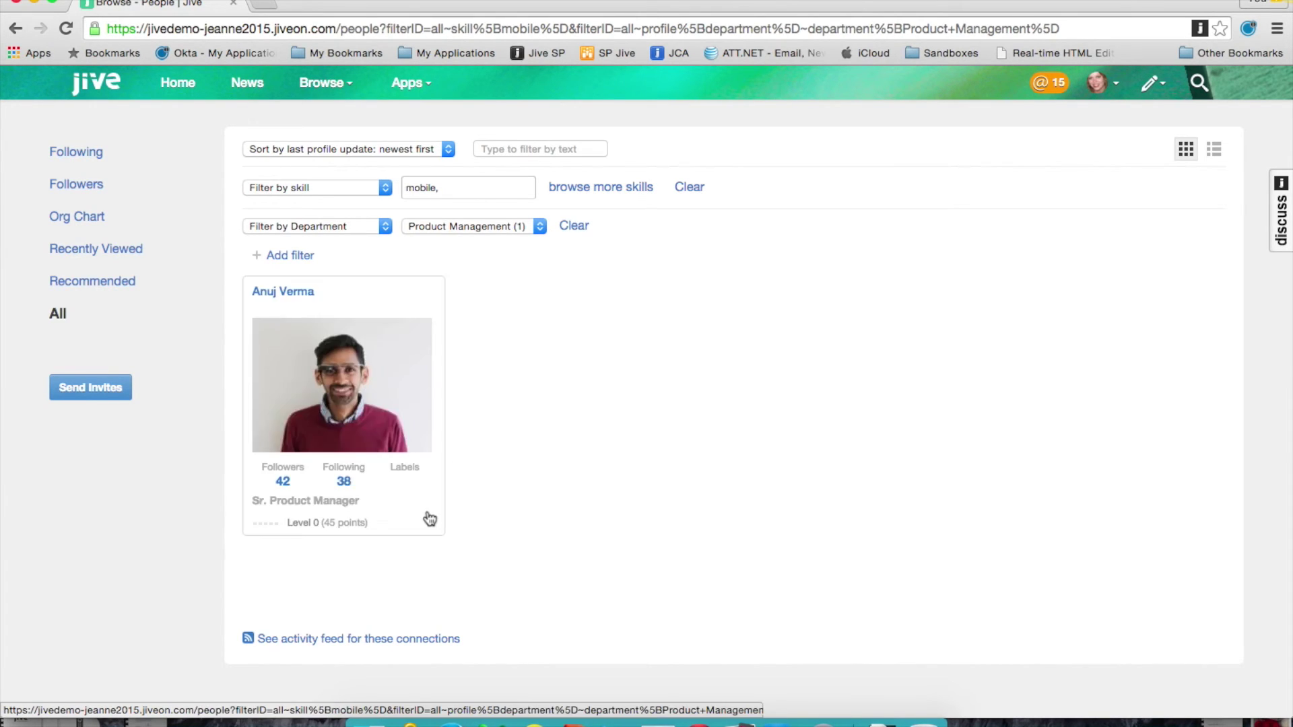
Search the site for 'mobile', then replace the query with the CTO and Co-Founder's name.
{"action": "left_click", "coordinate": [1199, 84]}
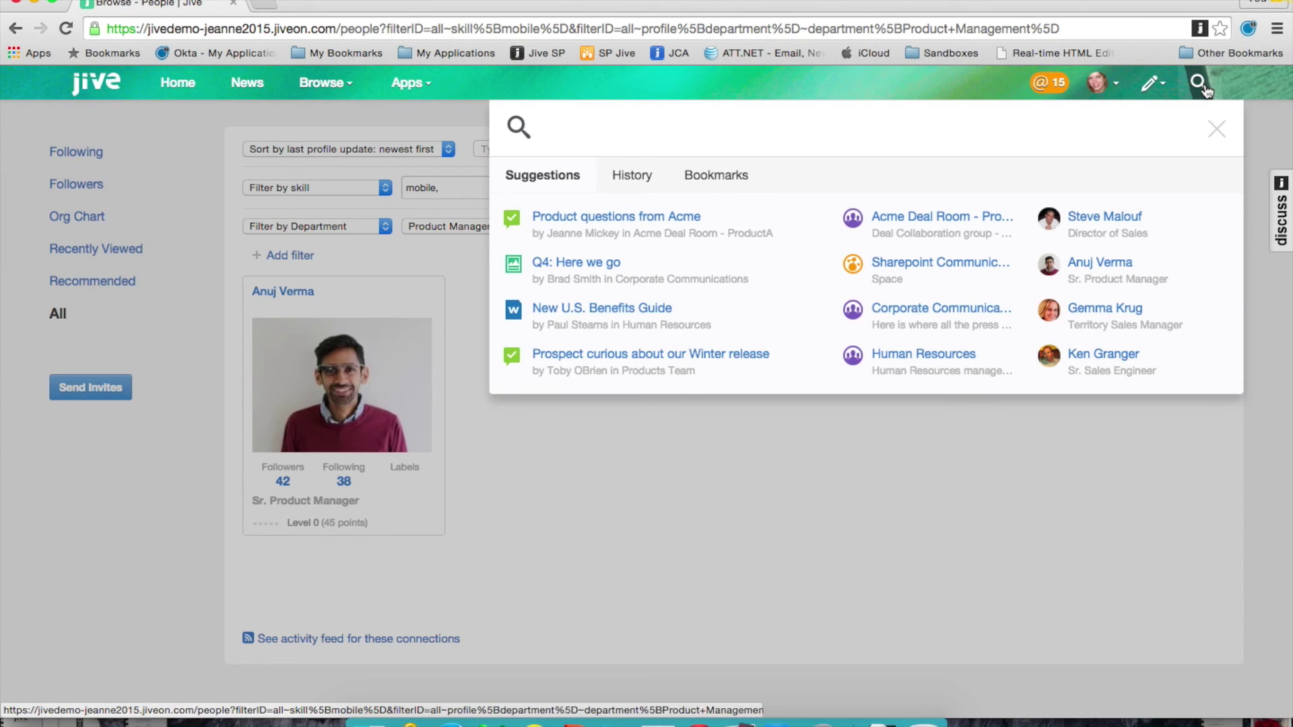
{"action": "type", "text": "mobile"}
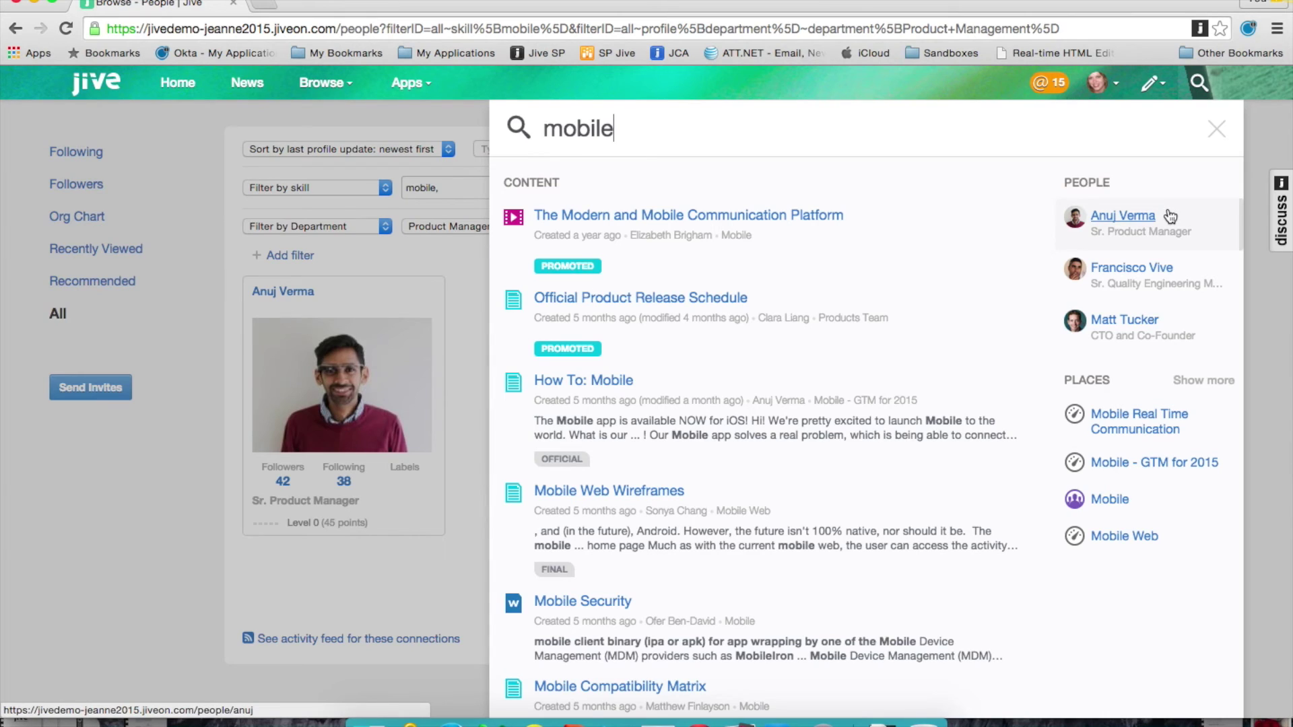
{"action": "mouse_move", "coordinate": [1170, 216]}
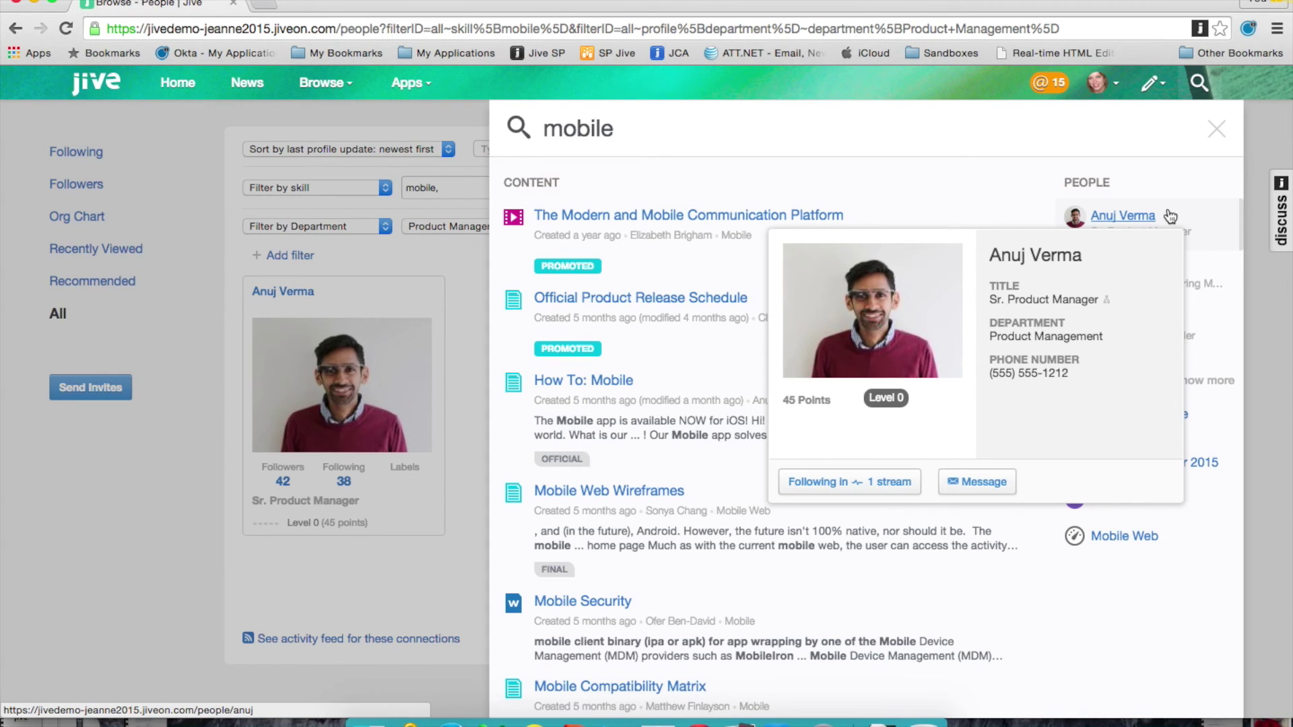
{"action": "left_click_drag", "start_coordinate": [703, 123], "coordinate": [566, 103]}
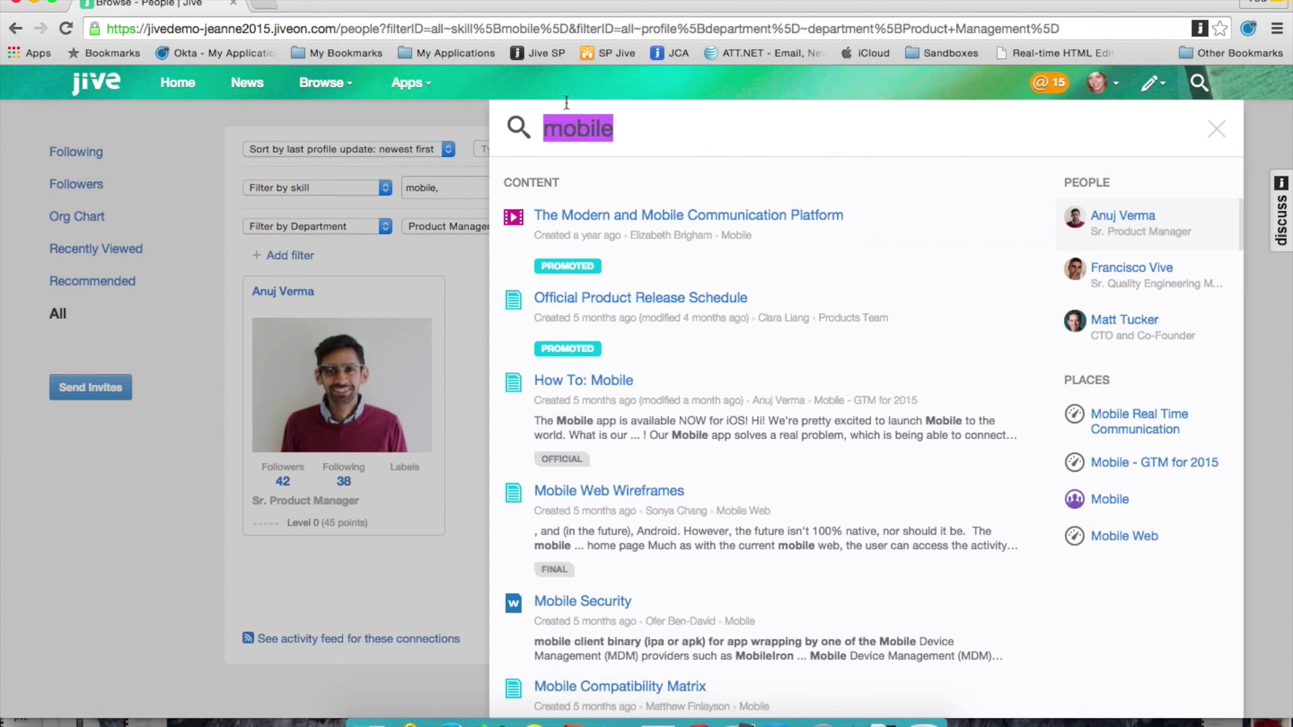
{"action": "type", "text": "matt tucker"}
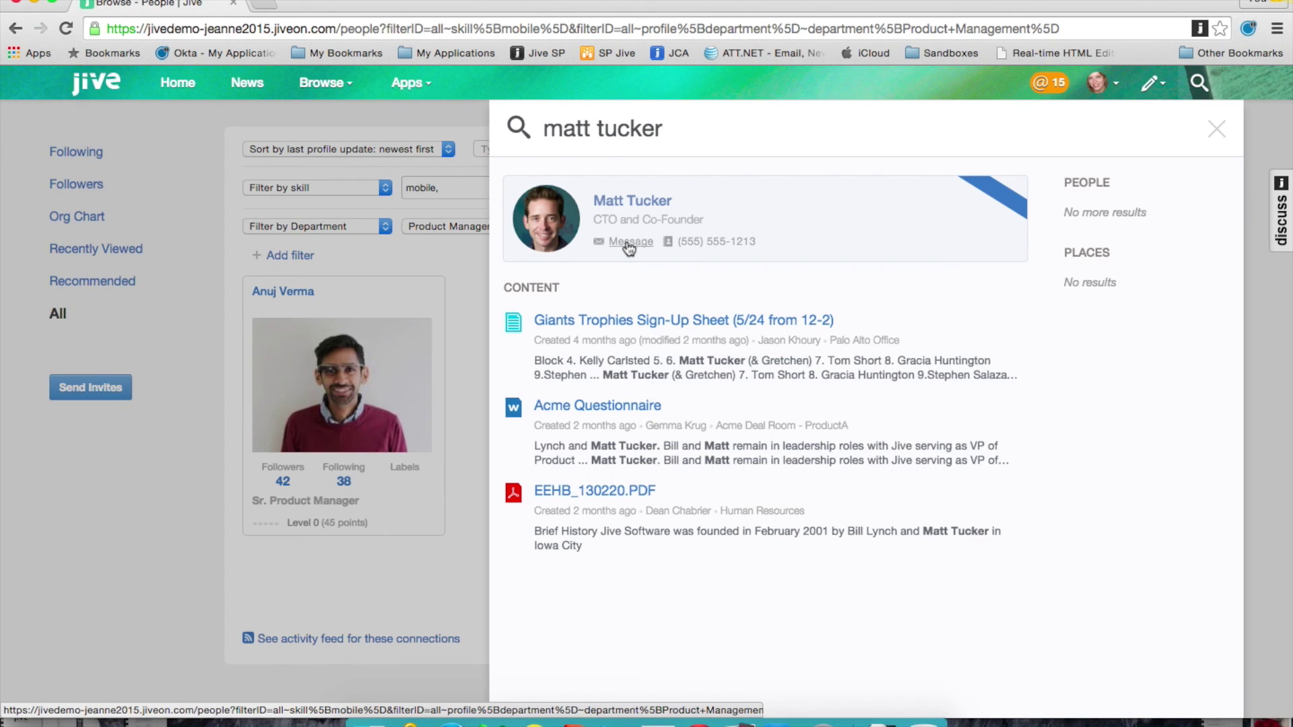
{"action": "left_click", "coordinate": [632, 202]}
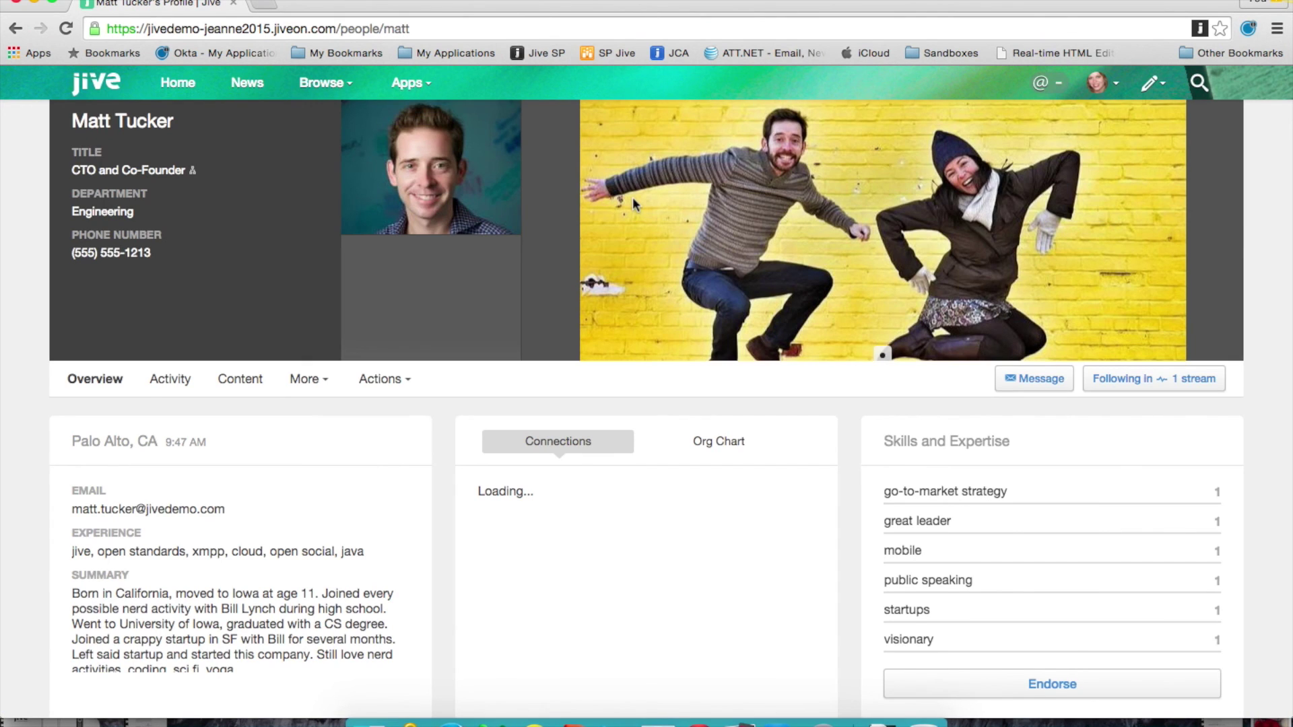